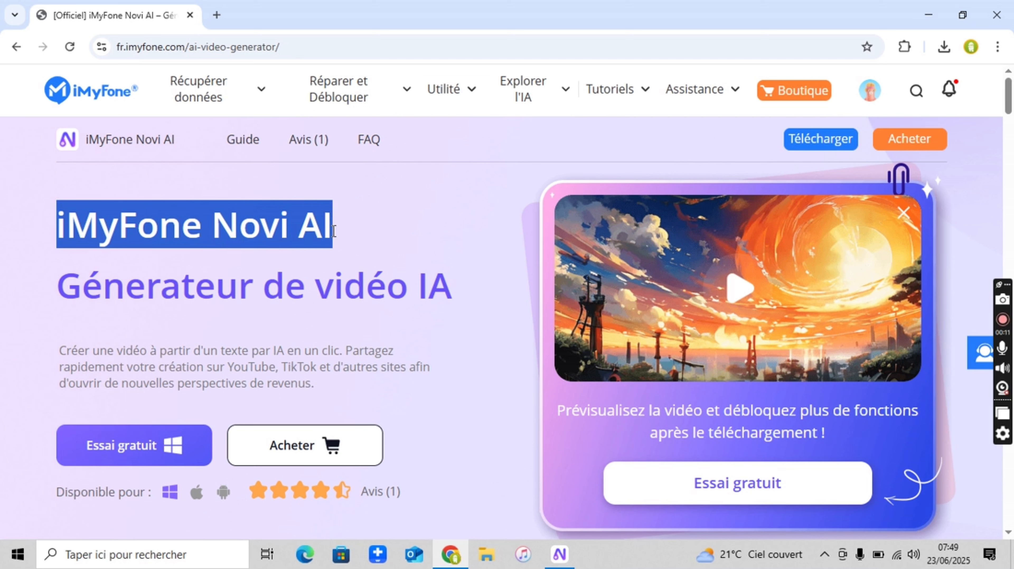
left_click_drag(334, 242, 450, 285)
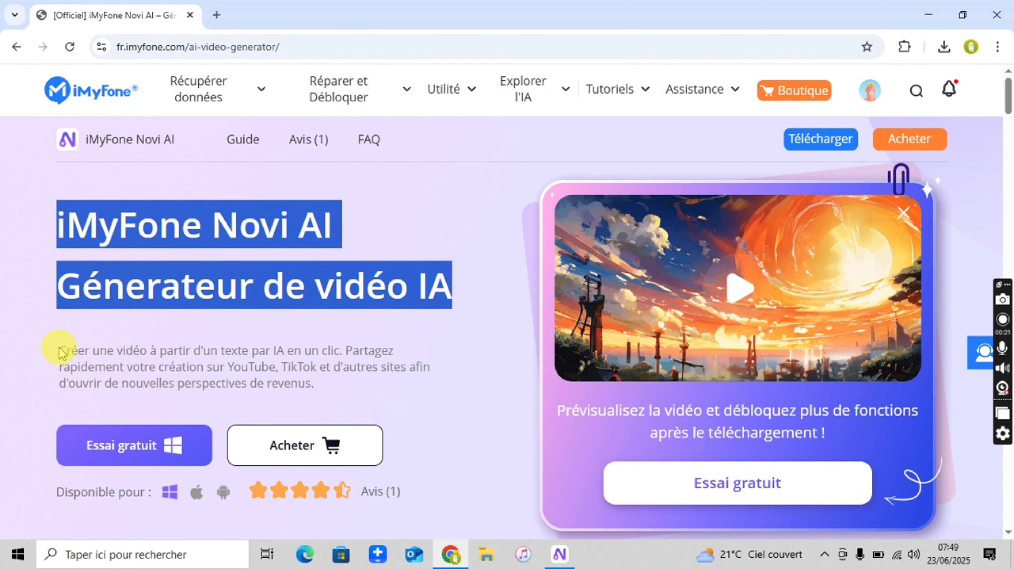
left_click_drag(61, 350, 444, 386)
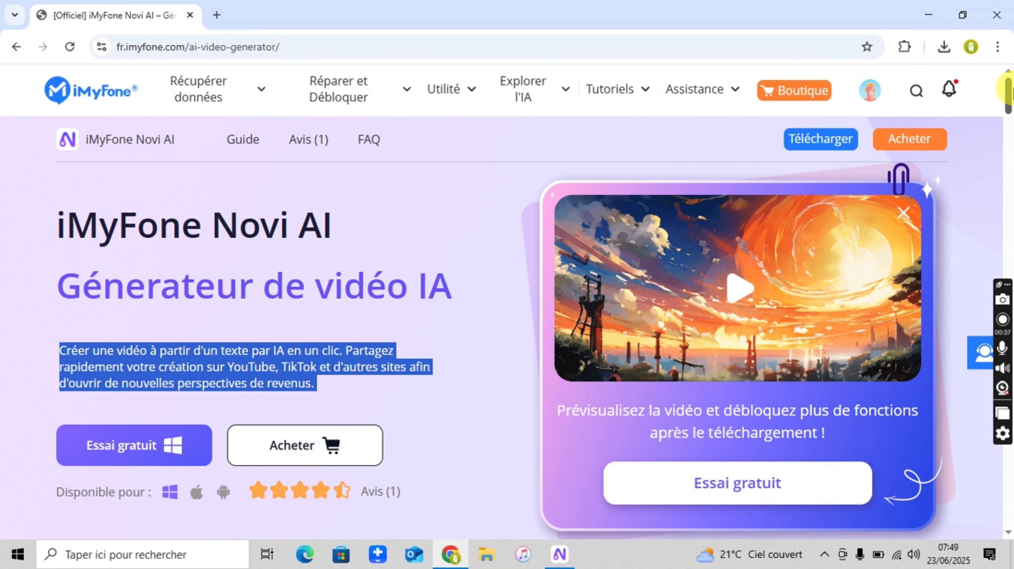
left_click_drag(1012, 93, 1013, 99)
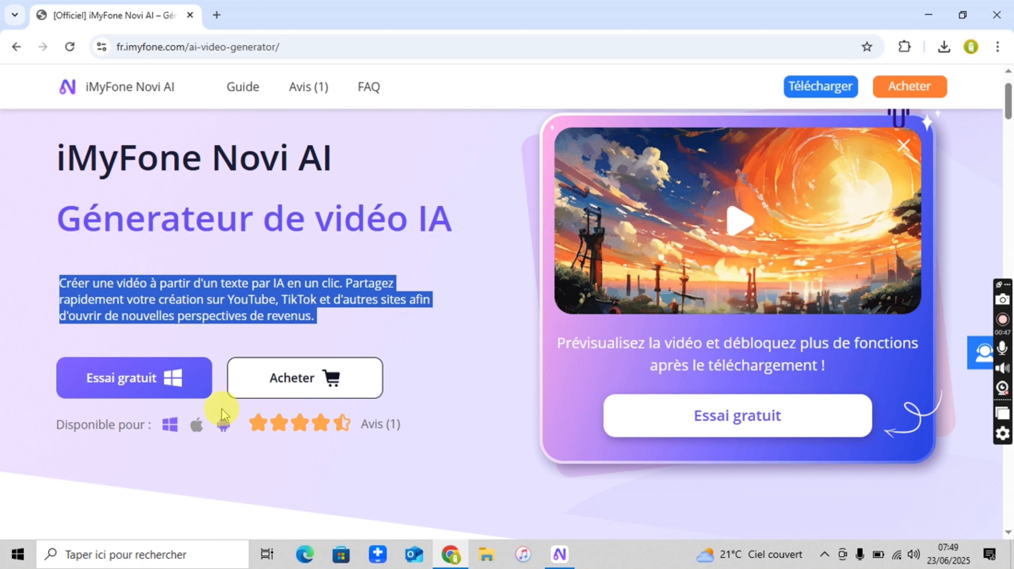
left_click(1009, 72)
left_click(1008, 72)
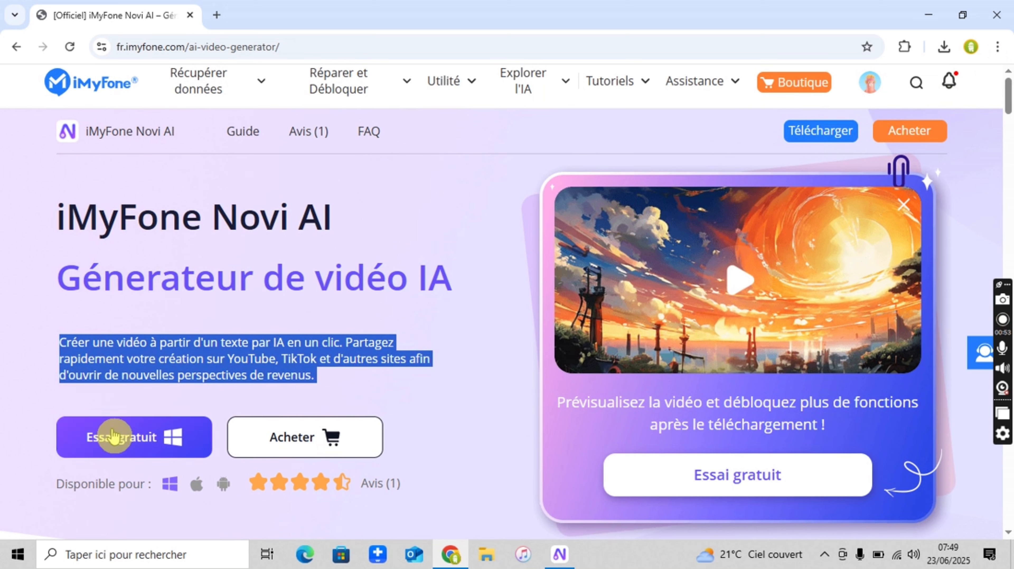
Download the Windows free trial of iMyFone Novi AI and launch the downloaded setup file.
left_click(106, 391)
left_click(120, 433)
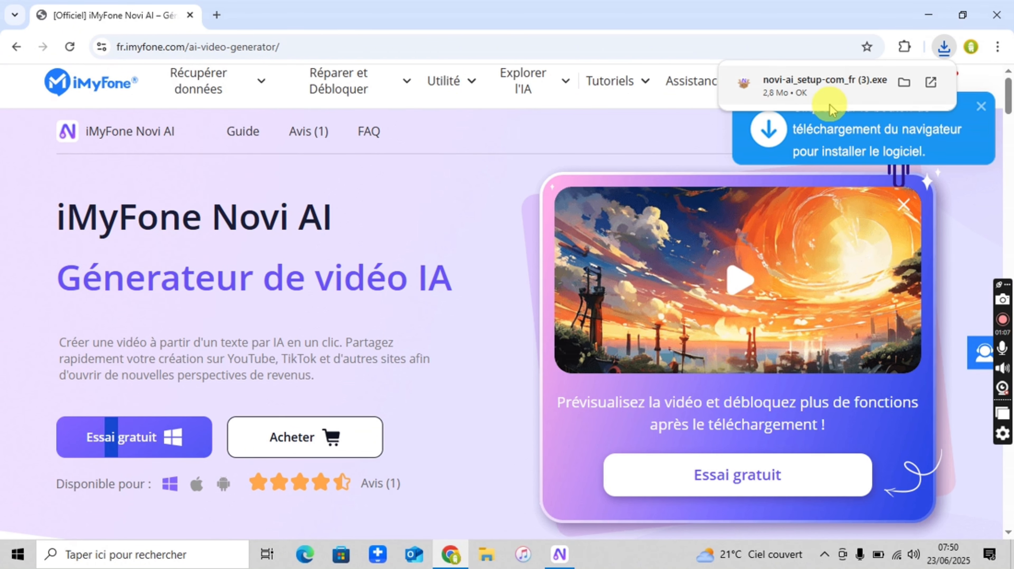
left_click(838, 102)
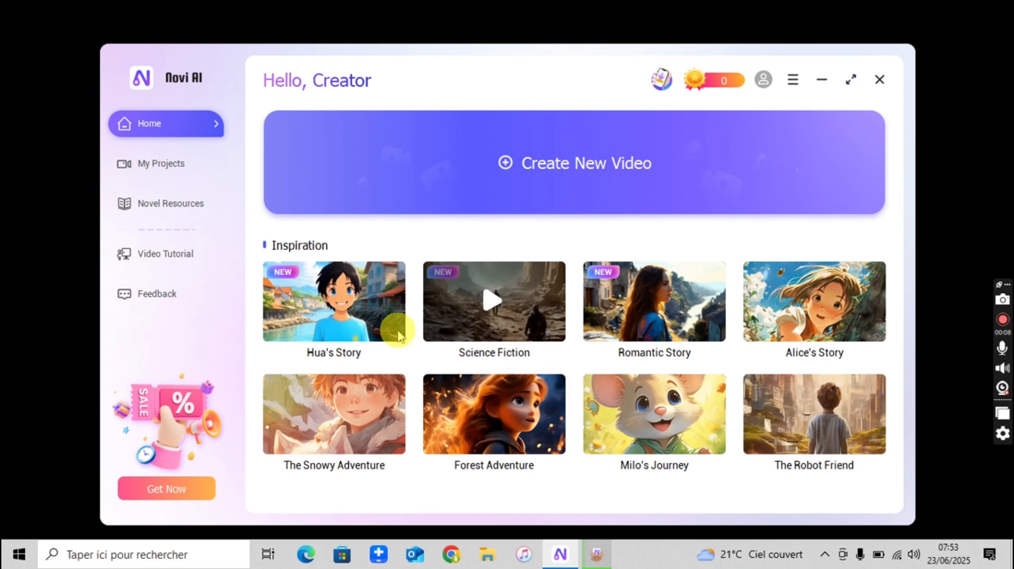
Log in to the iMyFone ID through the account registration reward, entering the account password.
left_click(701, 85)
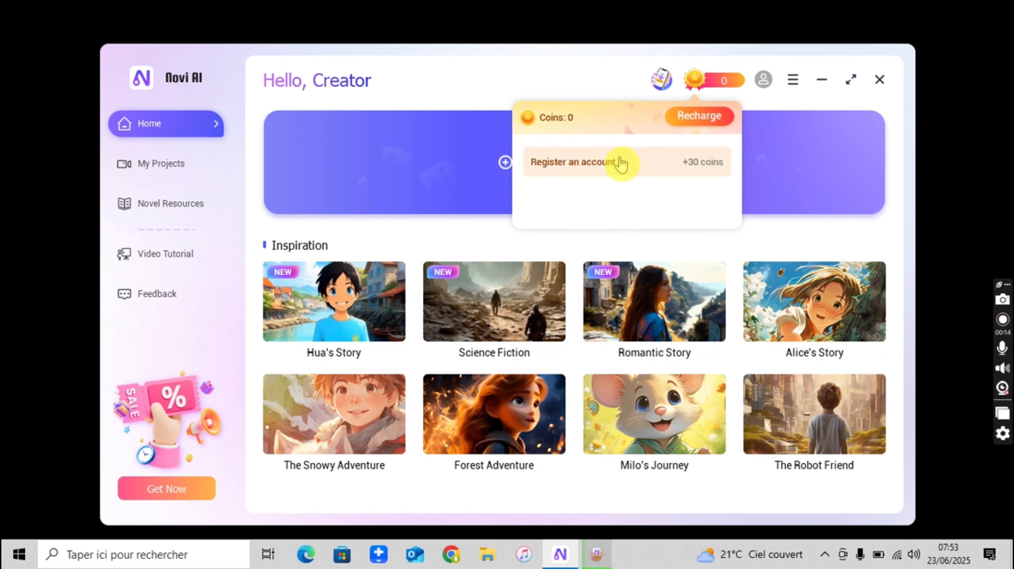
left_click(630, 167)
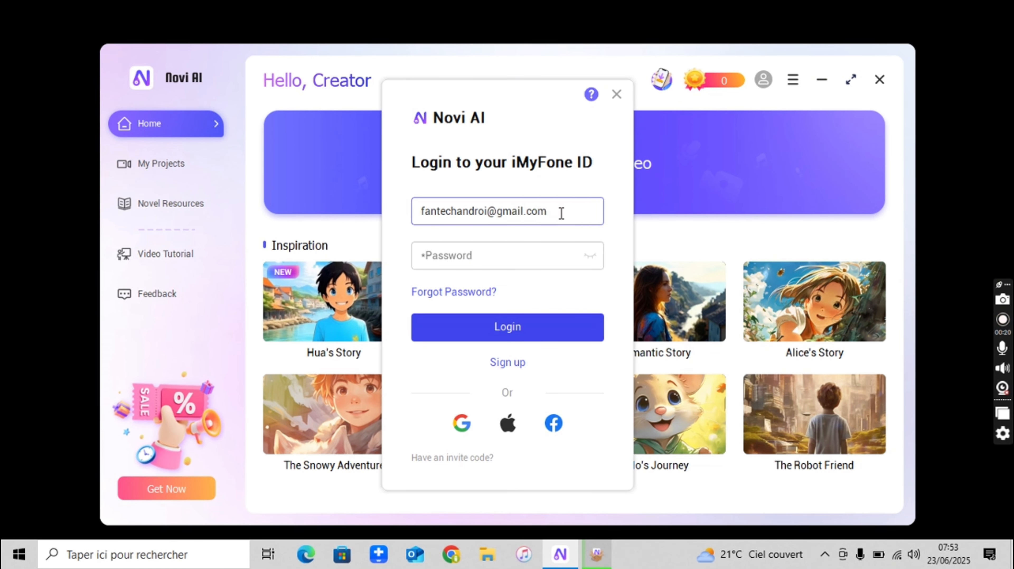
left_click(489, 261)
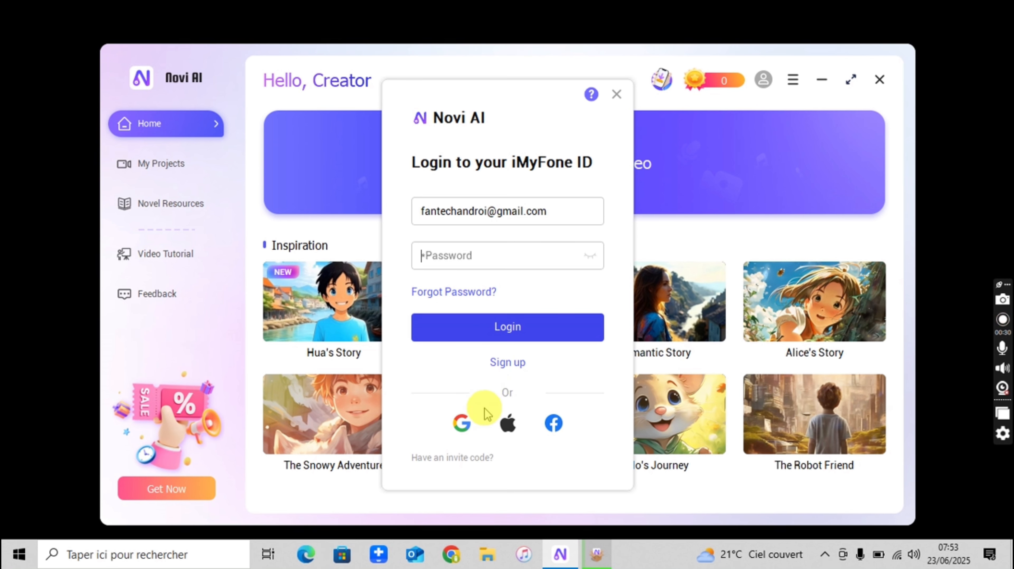
left_click(467, 422)
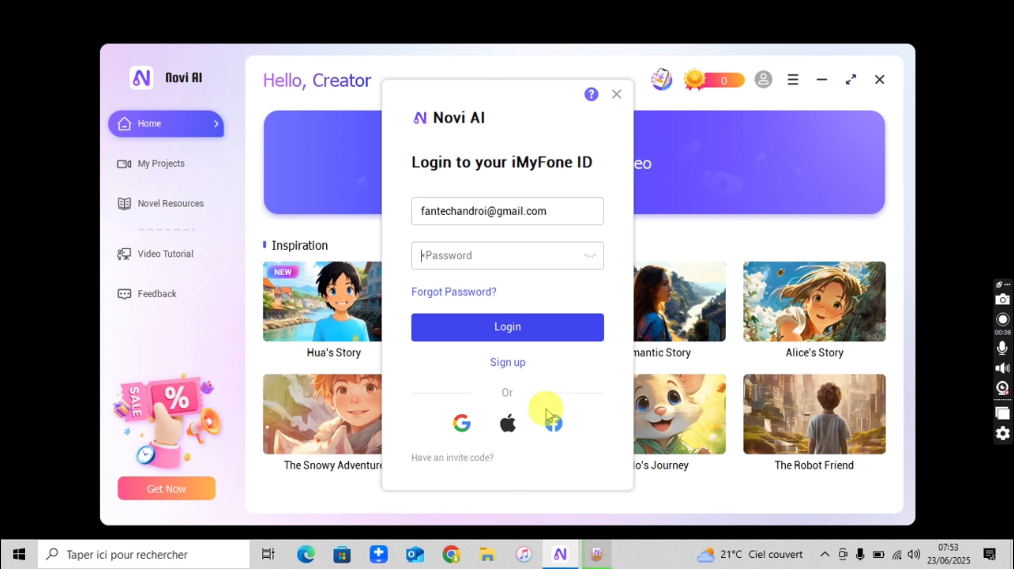
left_click(491, 259)
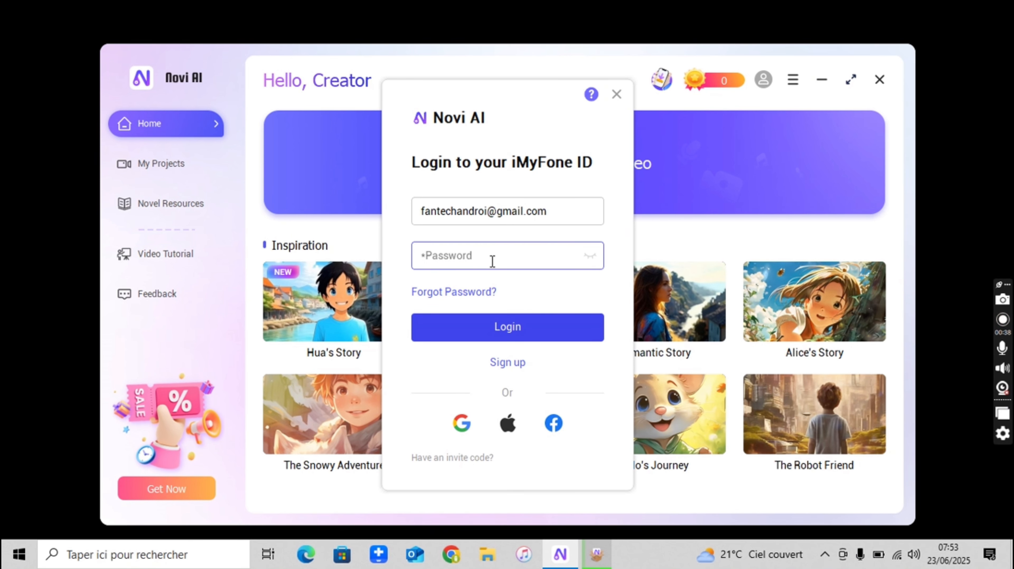
key("ctrl+v")
left_click(590, 255)
left_click(539, 334)
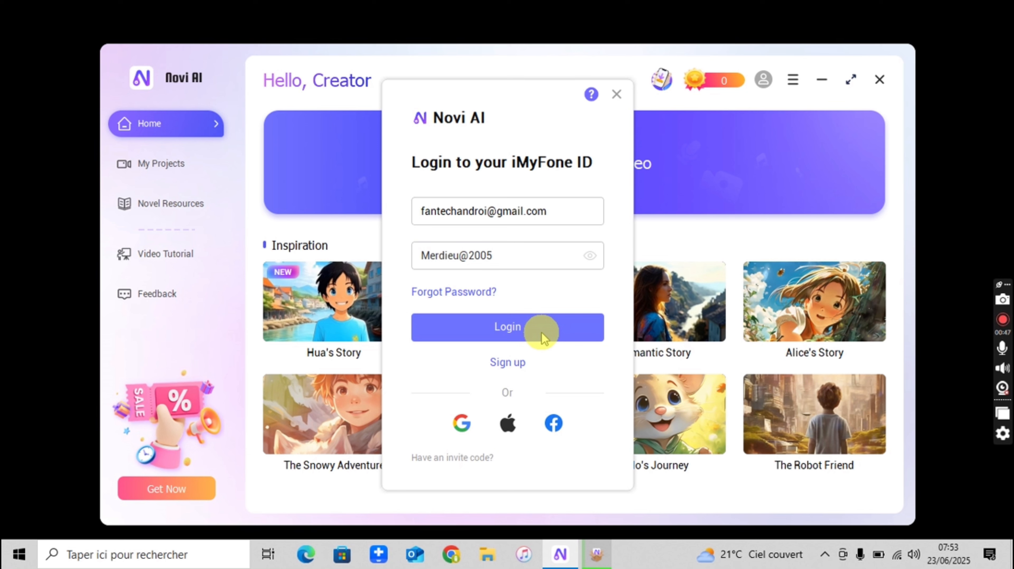
left_click(543, 337)
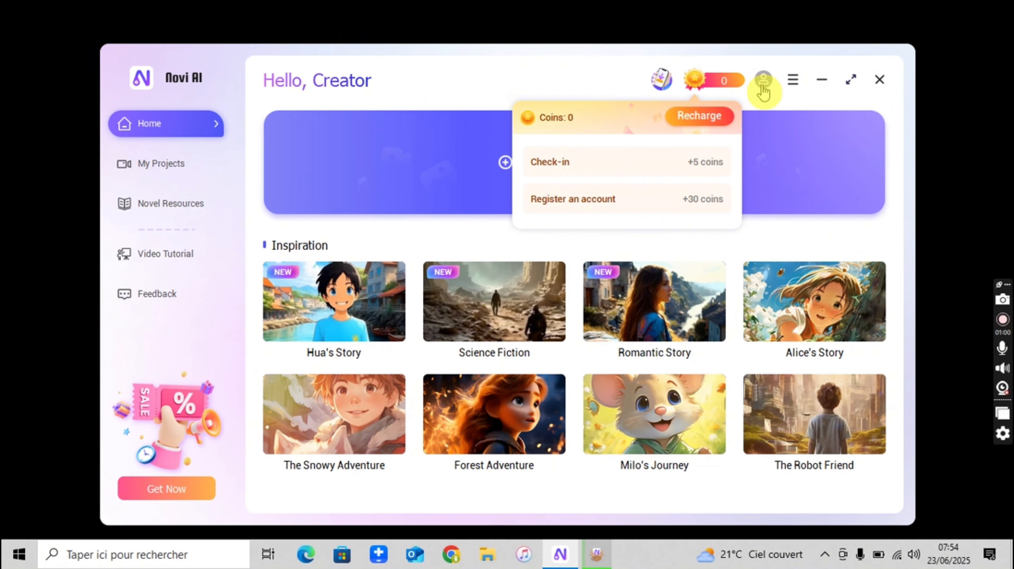
Check the account's rights and interests, and view the coin recharge and VIP plan offers.
left_click(763, 85)
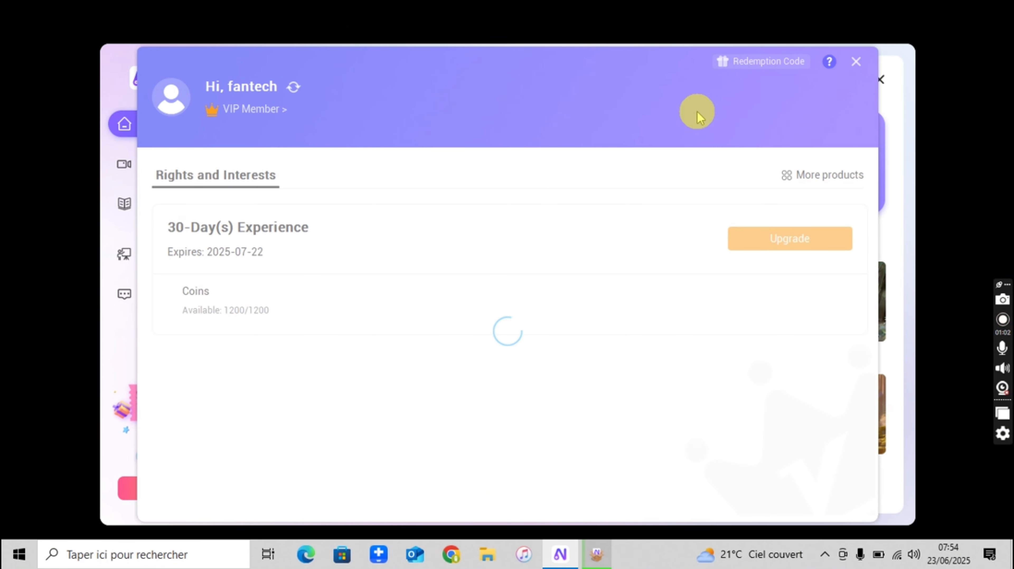
left_click(857, 62)
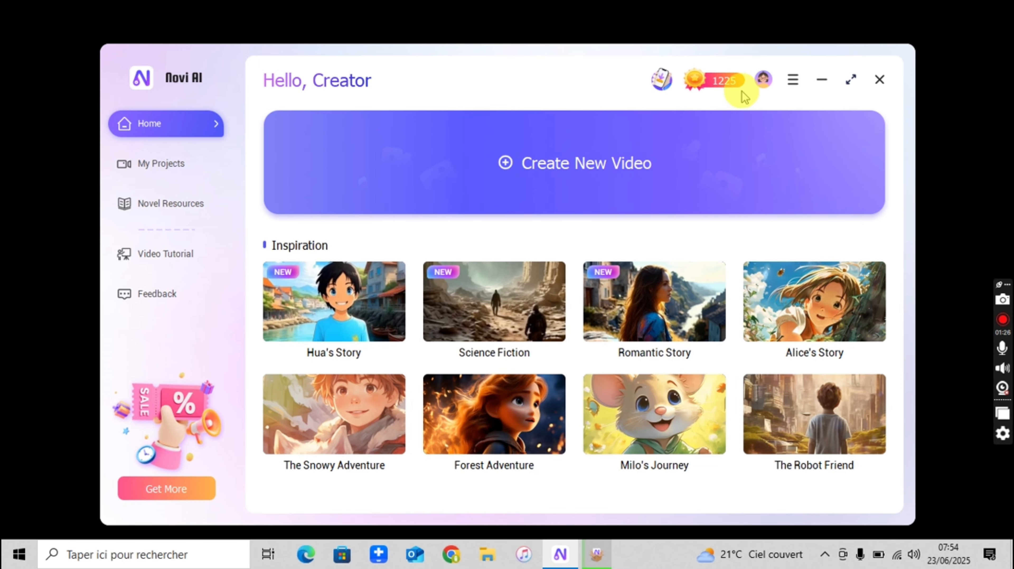
mouse_move(728, 86)
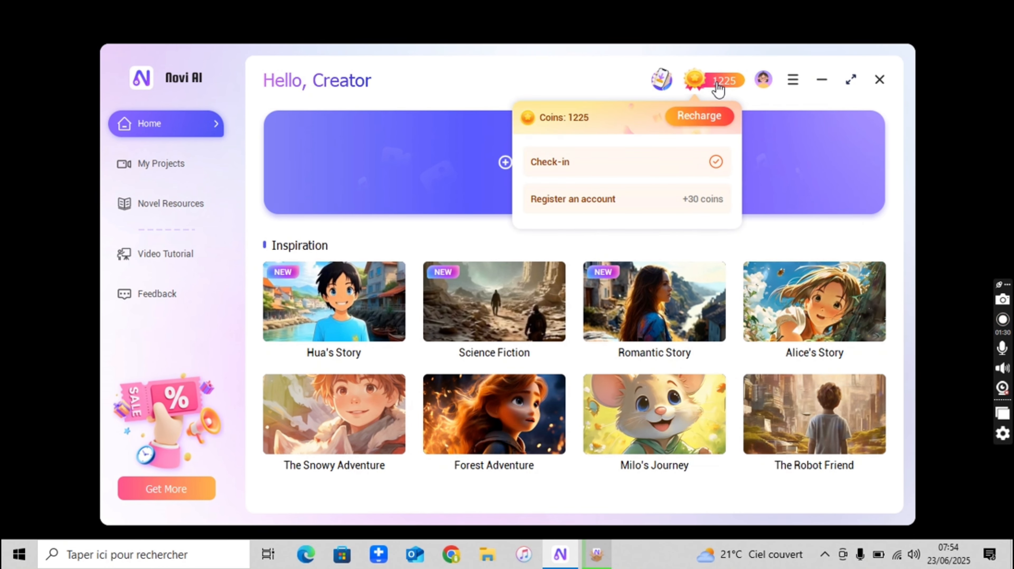
left_click(706, 126)
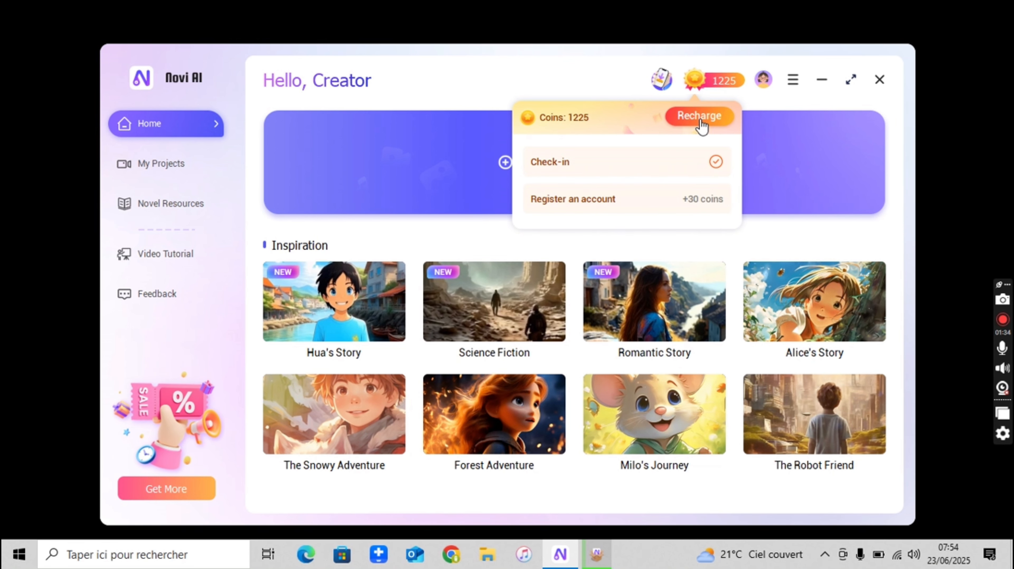
left_click(702, 196)
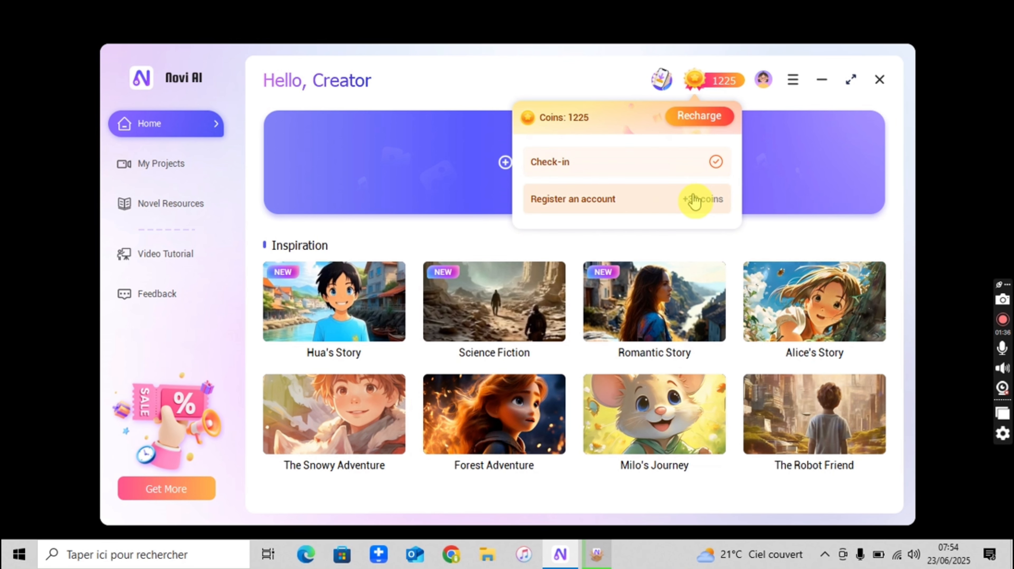
left_click(710, 116)
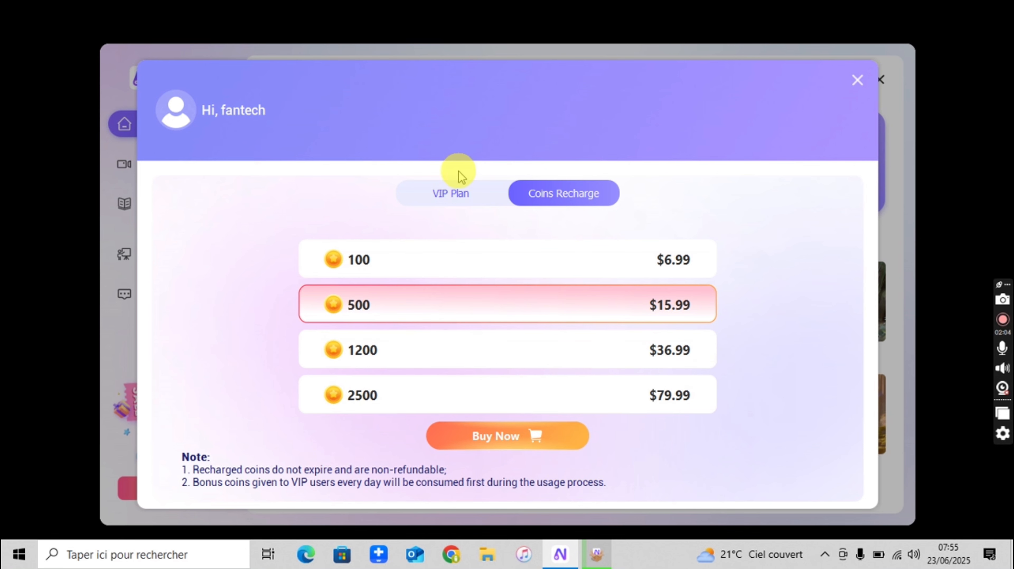
left_click(452, 203)
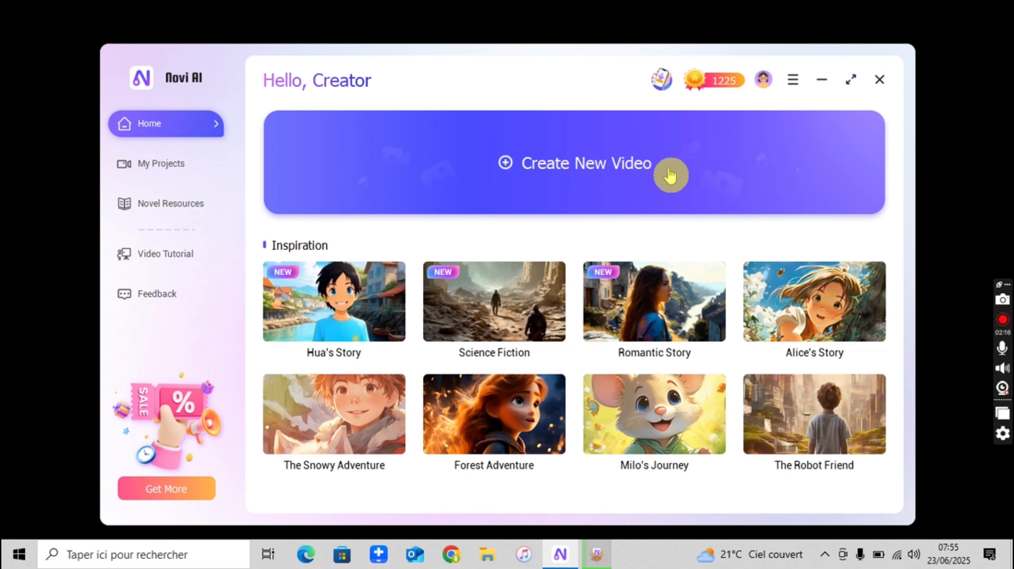
Start a new video, check the available story languages while keeping Français, and choose the Fantasy story style.
left_click(669, 168)
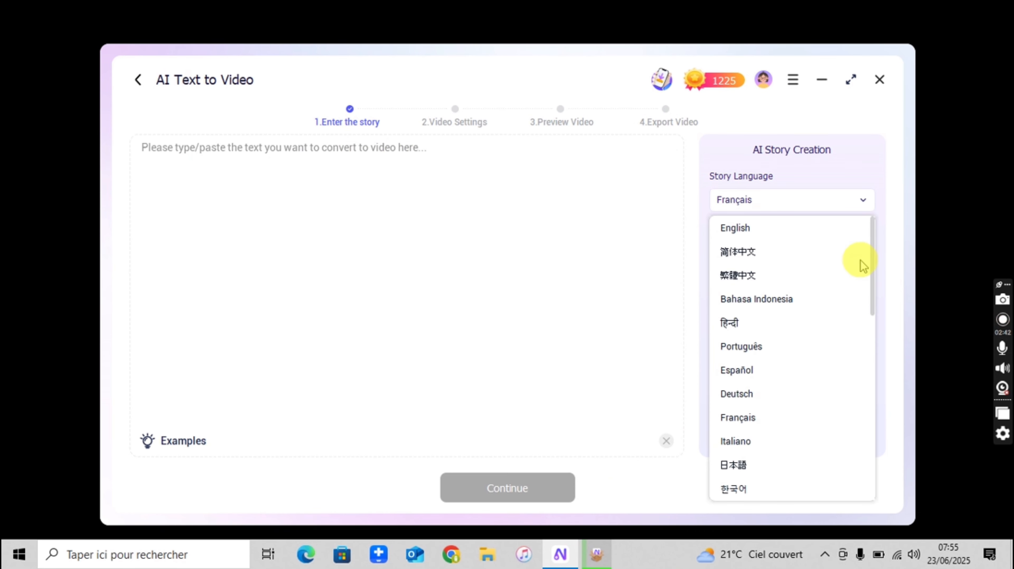
scroll(861, 263, "down", 5)
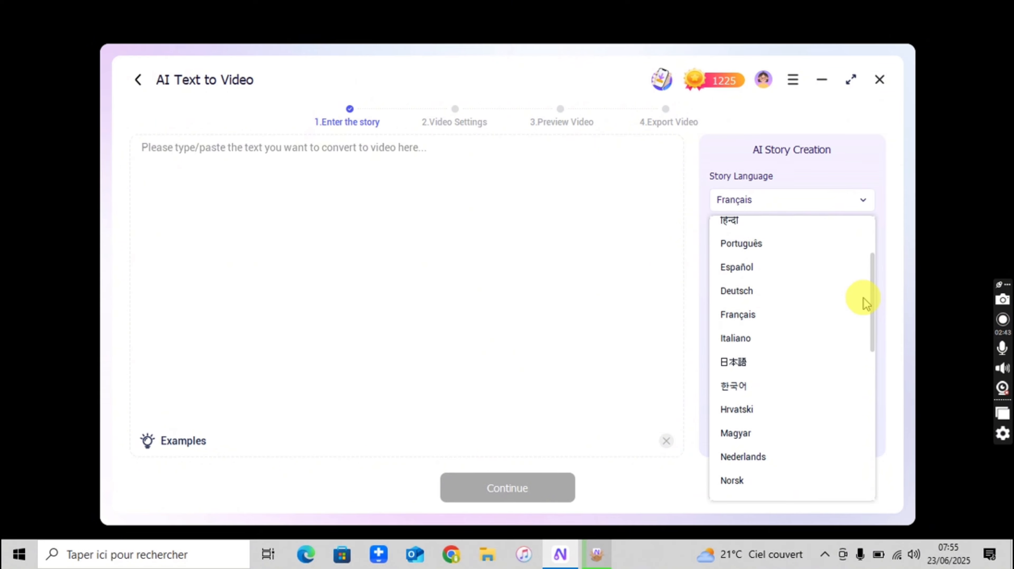
left_click_drag(863, 311, 862, 496)
scroll(856, 438, "up", 10)
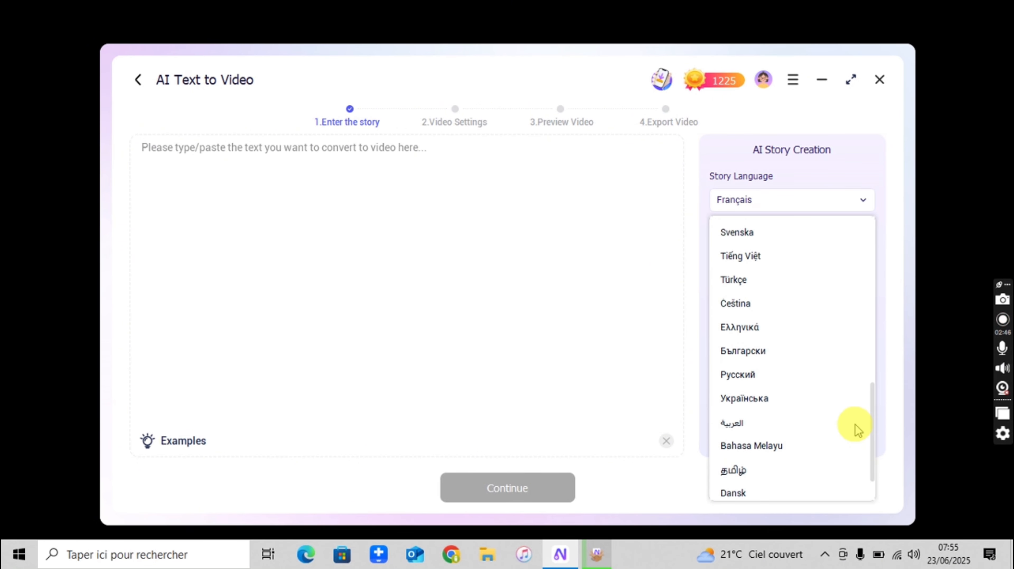
left_click(840, 208)
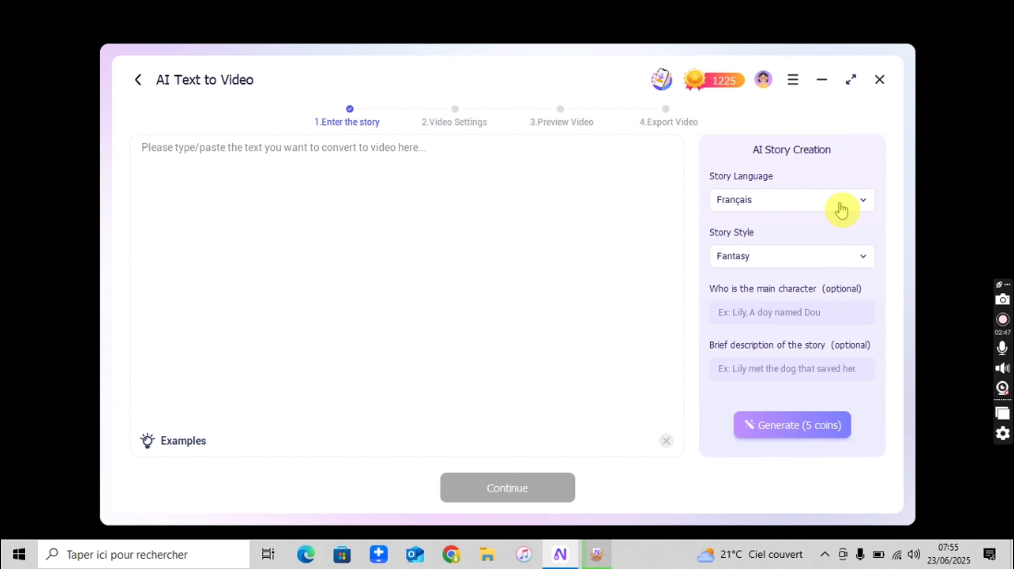
left_click(766, 262)
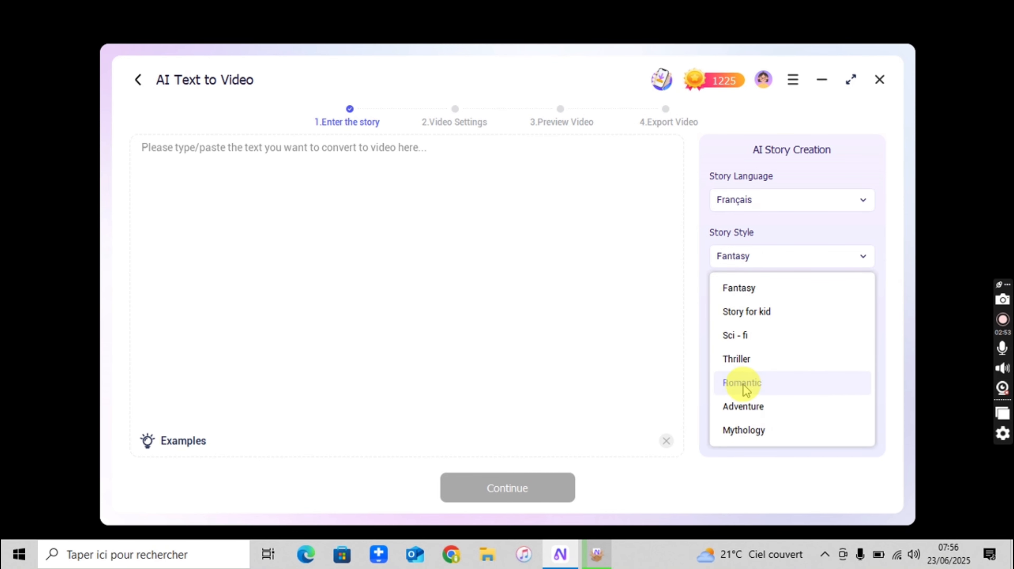
left_click(747, 295)
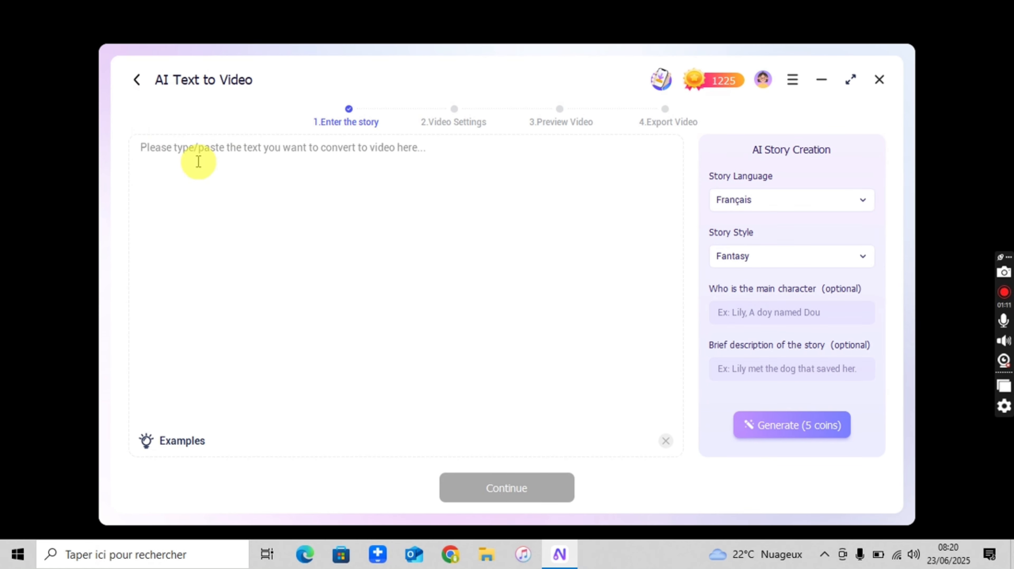
Paste the French story about the Pierre des Étoiles as the video text and continue to the video settings.
left_click(198, 162)
right_click(199, 161)
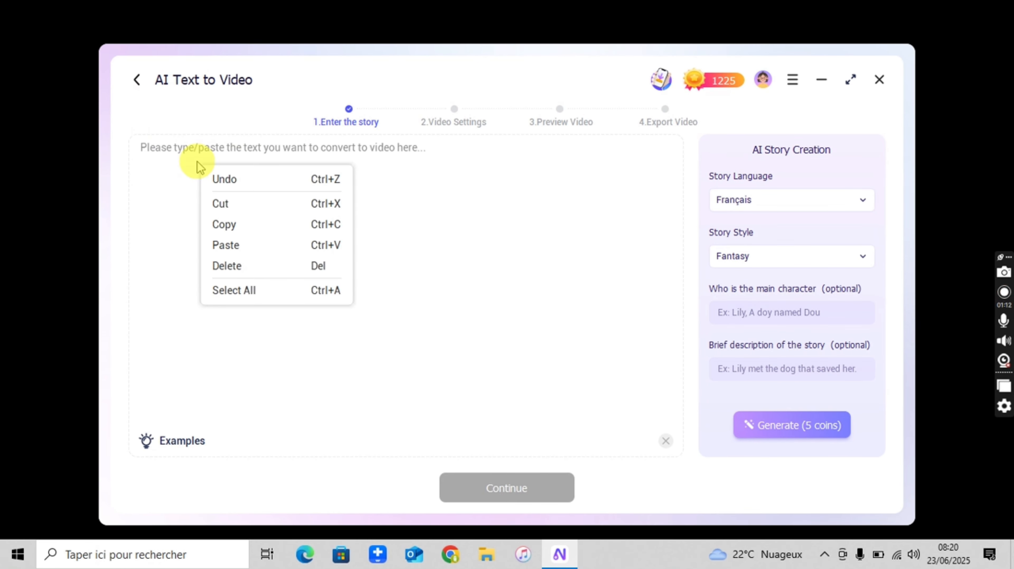
left_click(225, 245)
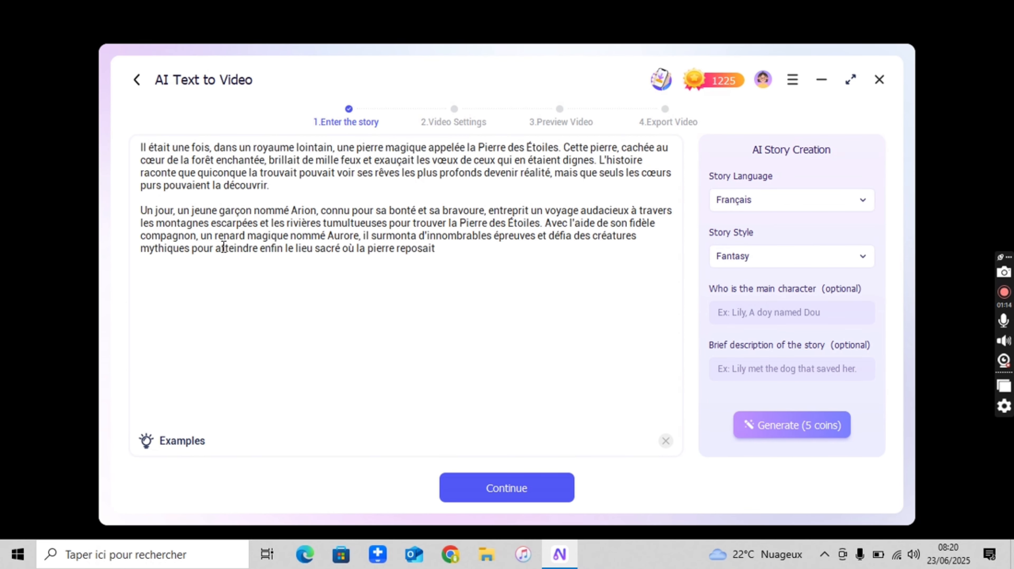
left_click(517, 480)
left_click(517, 479)
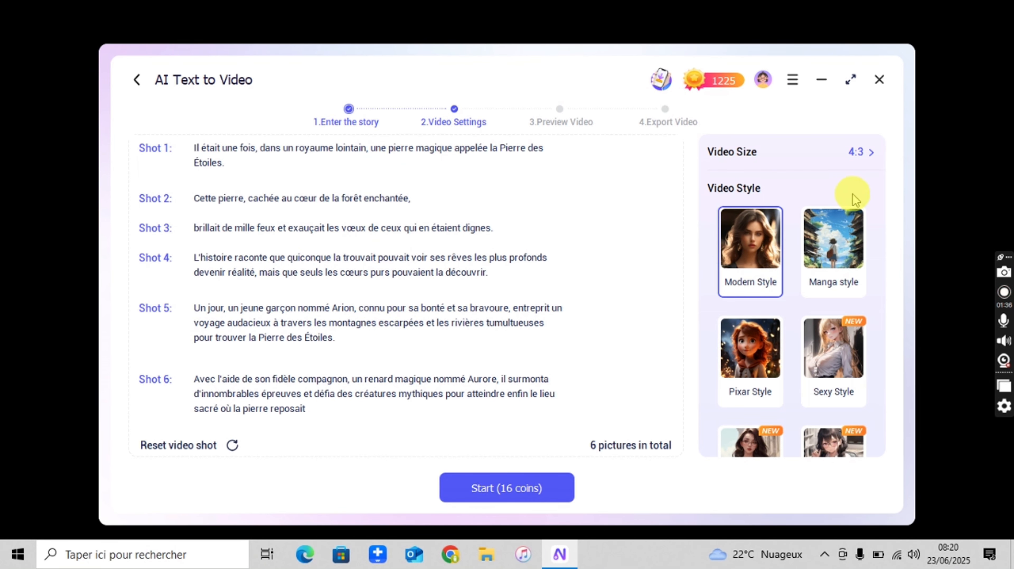
Compare the 16:9, 3:4 and 9:16 formats for the video size, and apply 9:16.
left_click(870, 159)
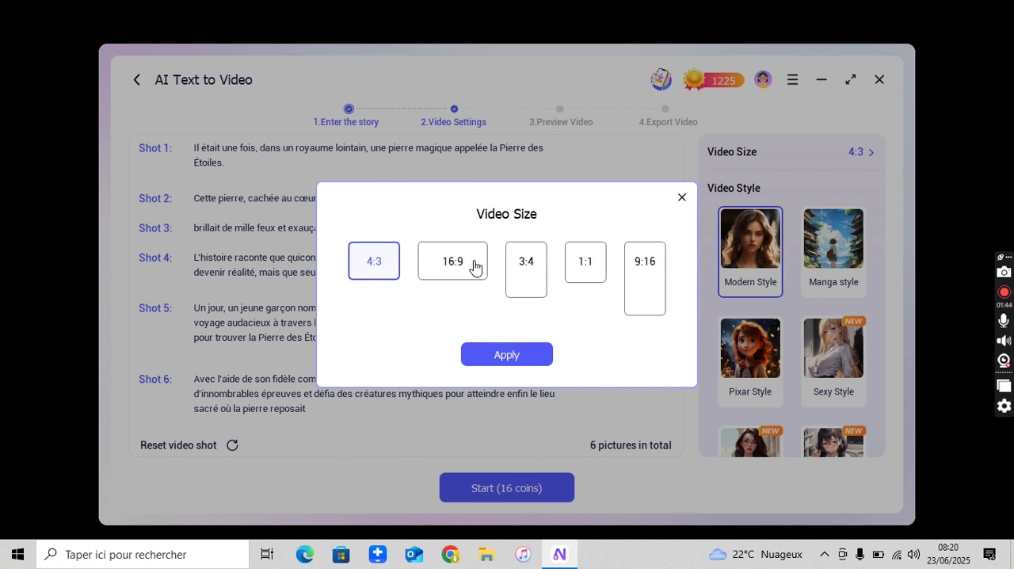
left_click(473, 270)
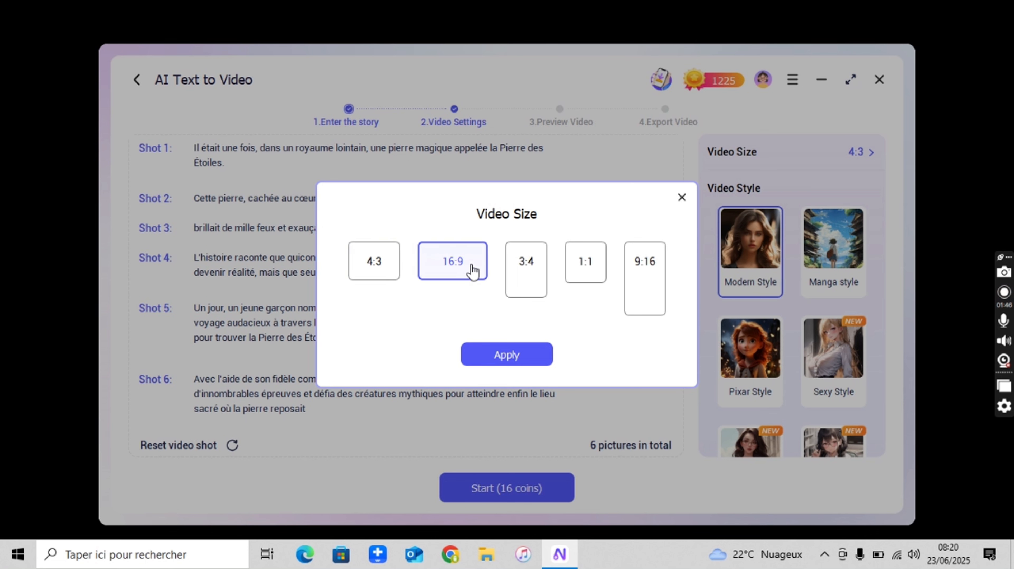
left_click(527, 268)
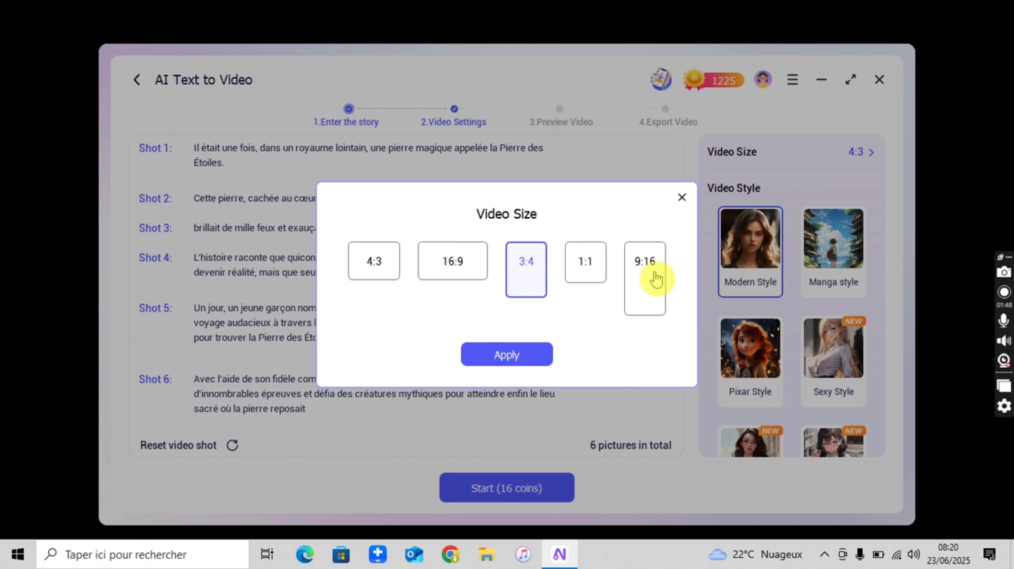
left_click(641, 279)
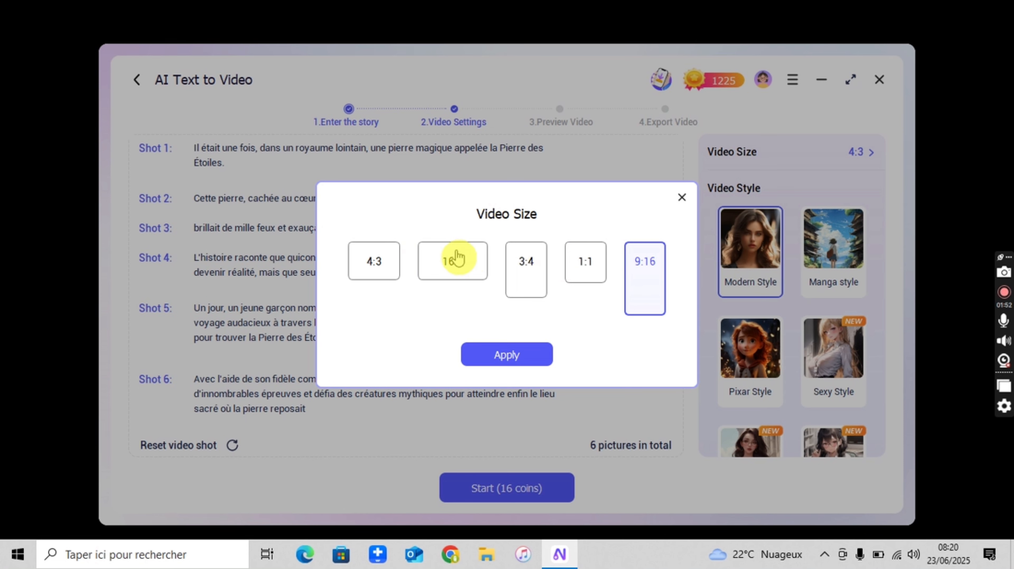
left_click(473, 268)
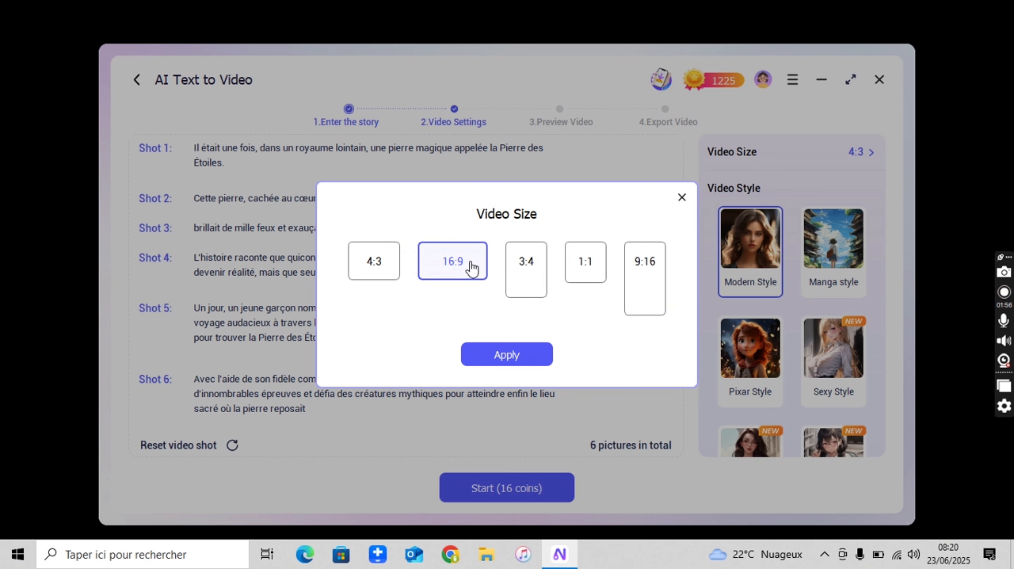
left_click(645, 283)
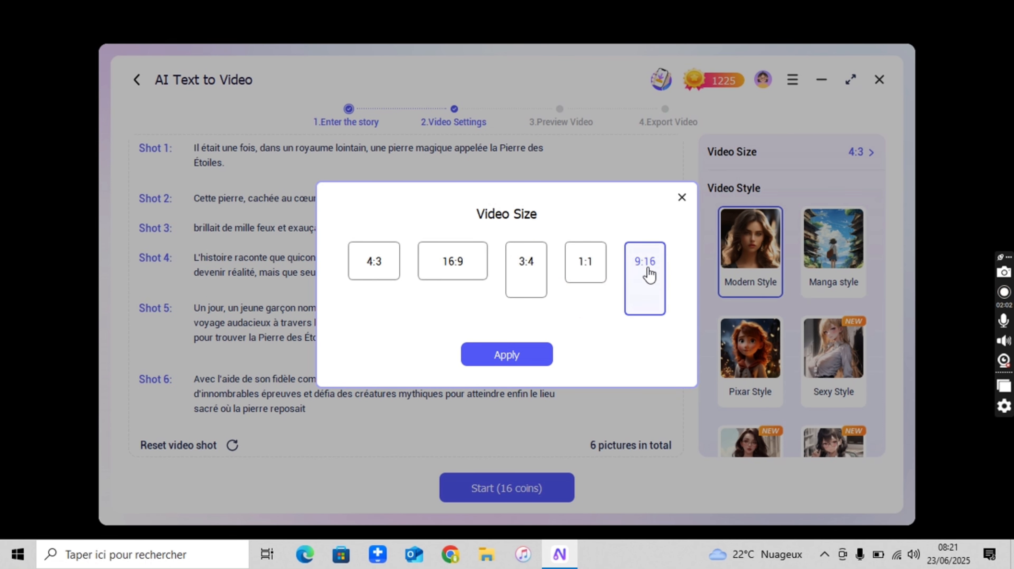
left_click(518, 354)
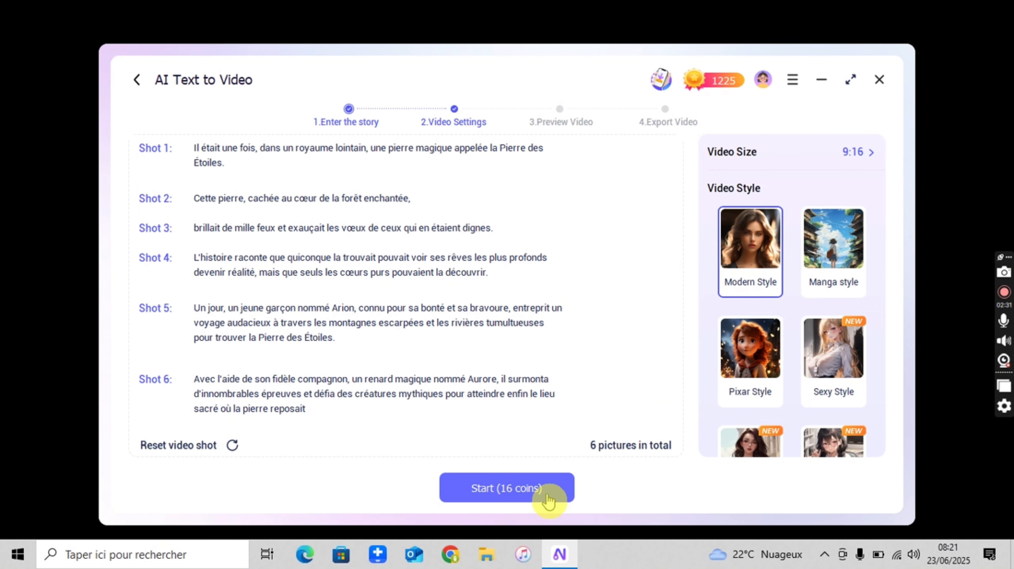
Start generating the video in Modern Style, and dismiss the new animation feature alert and its hint.
left_click(537, 485)
left_click(537, 486)
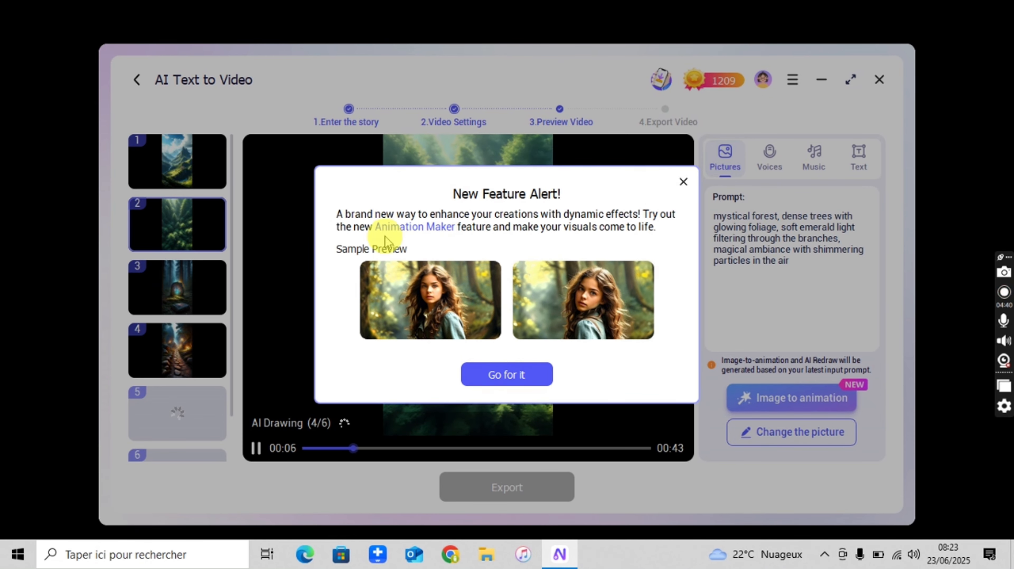
left_click(684, 183)
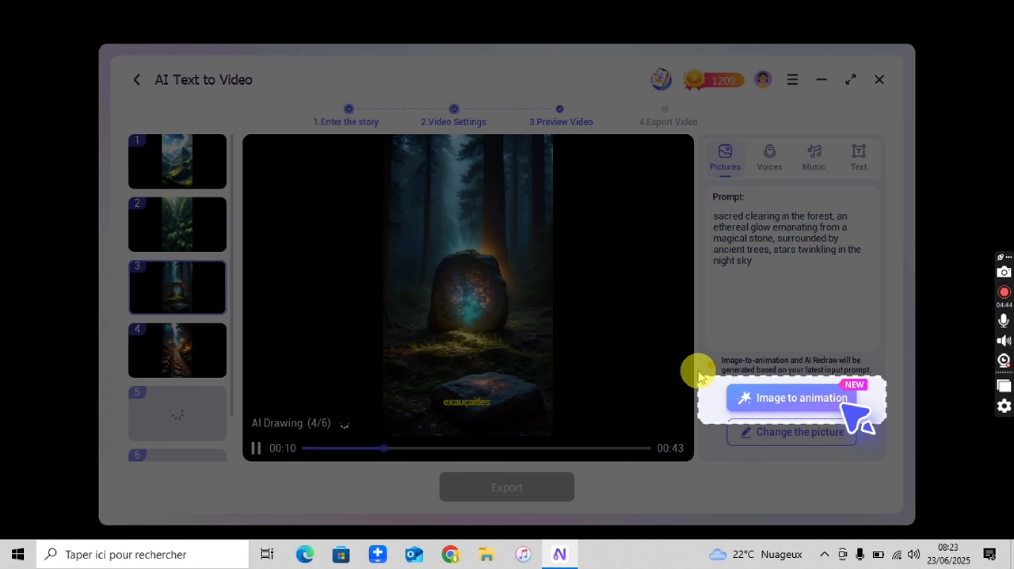
left_click(793, 435)
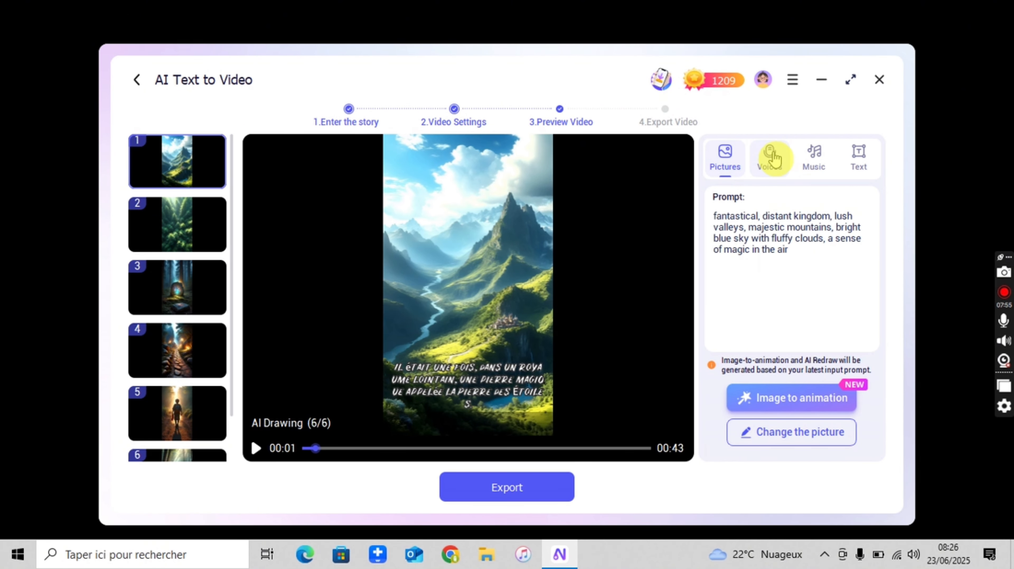
Check the voice and music options, and set the video's subtitles to the Normal font style in Word mode.
left_click(774, 158)
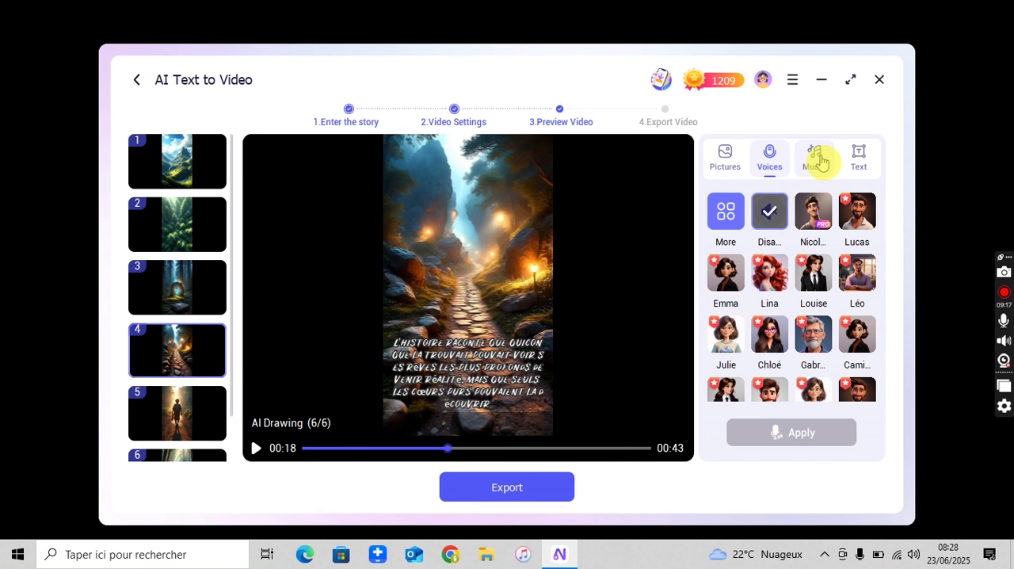
left_click(816, 159)
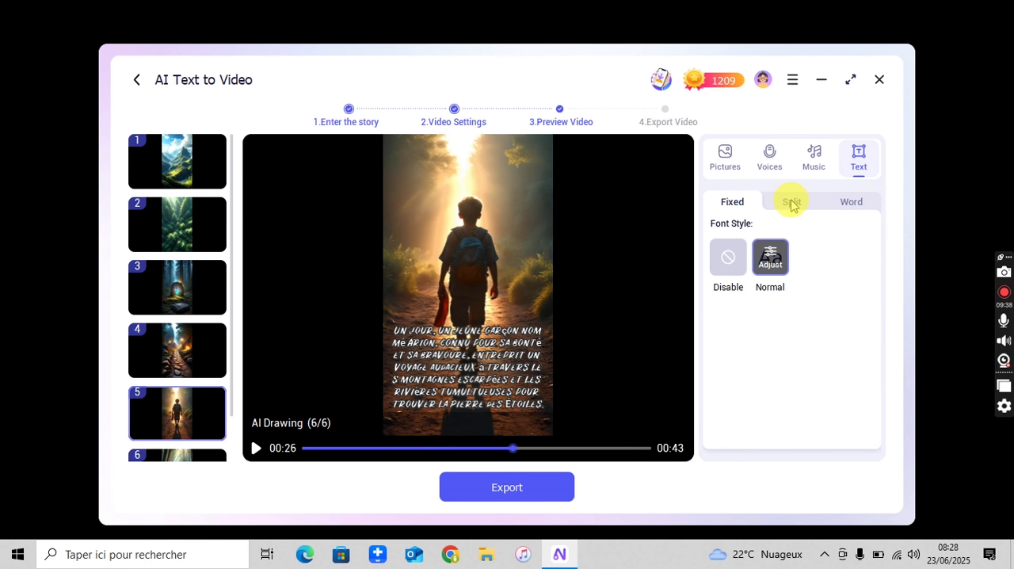
left_click(793, 202)
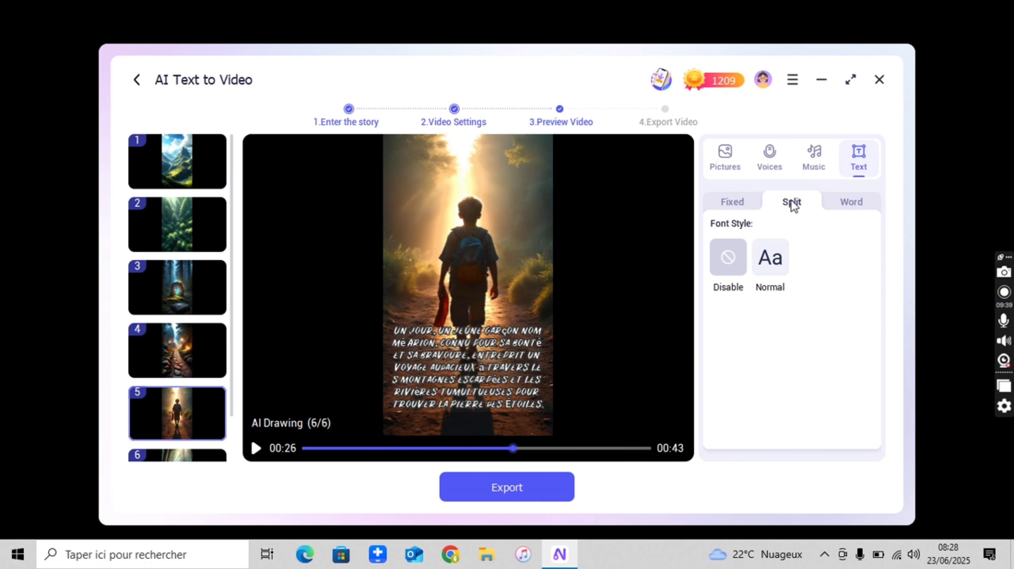
left_click(857, 203)
left_click(765, 259)
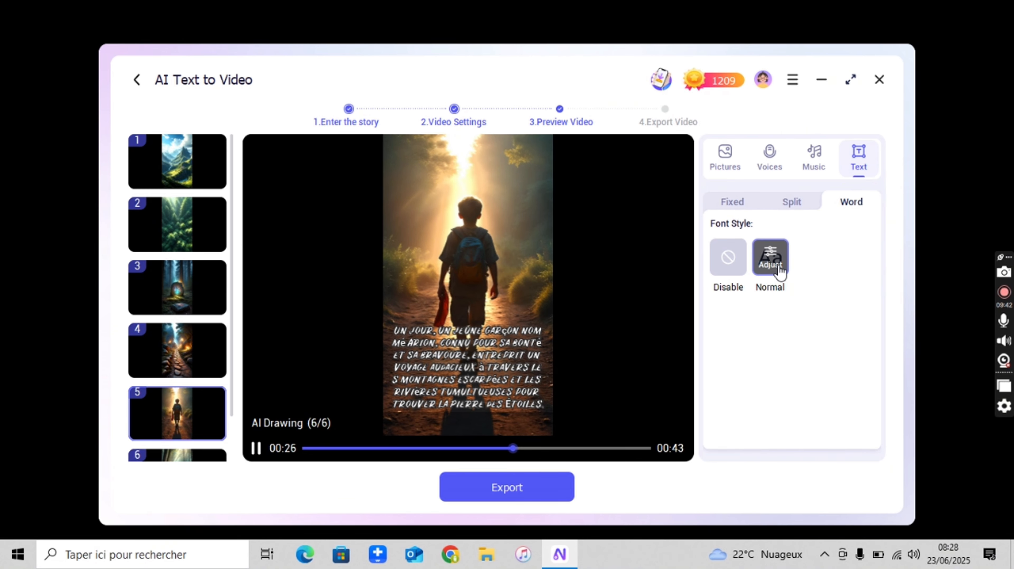
left_click(731, 203)
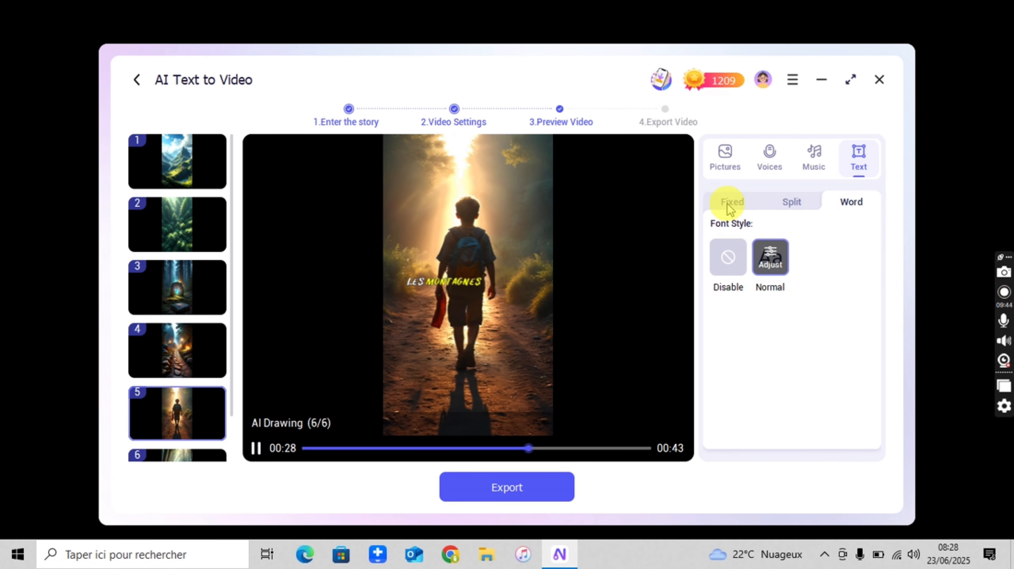
Export the video as mavideoia.mp4, keeping the NoviAI folder under Vidéos as the save location.
left_click(530, 493)
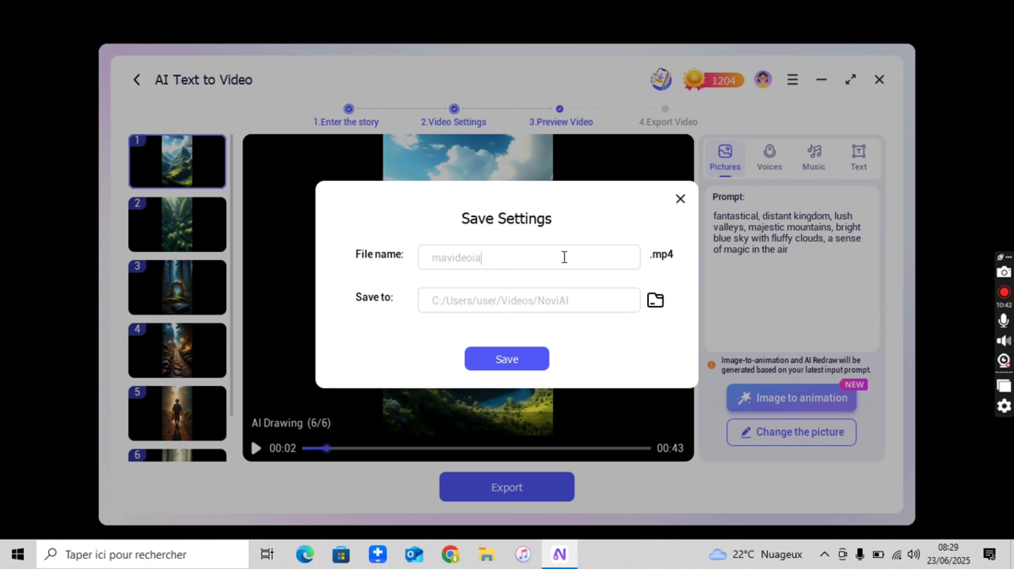
left_click(655, 301)
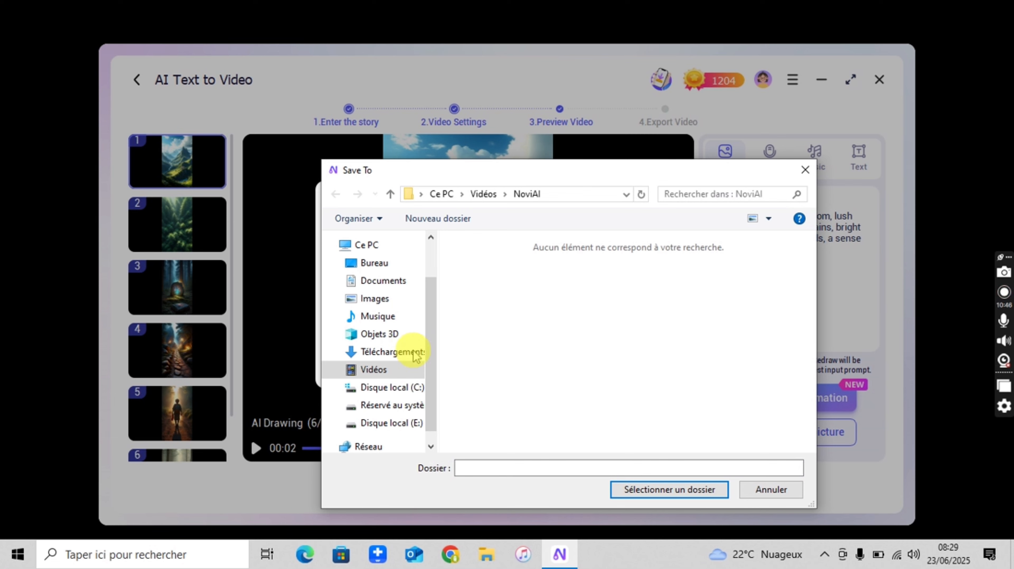
left_click(677, 488)
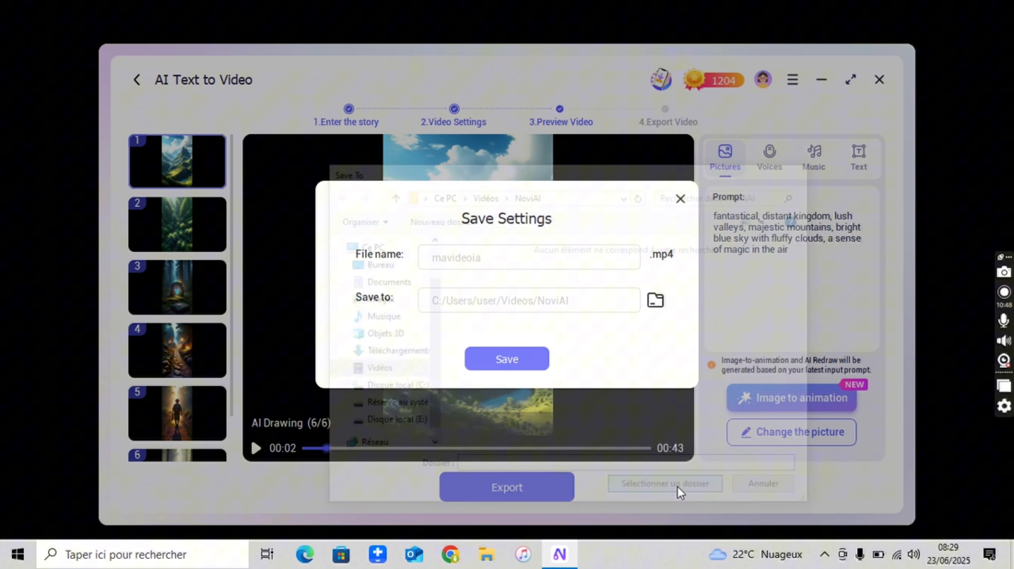
left_click(511, 360)
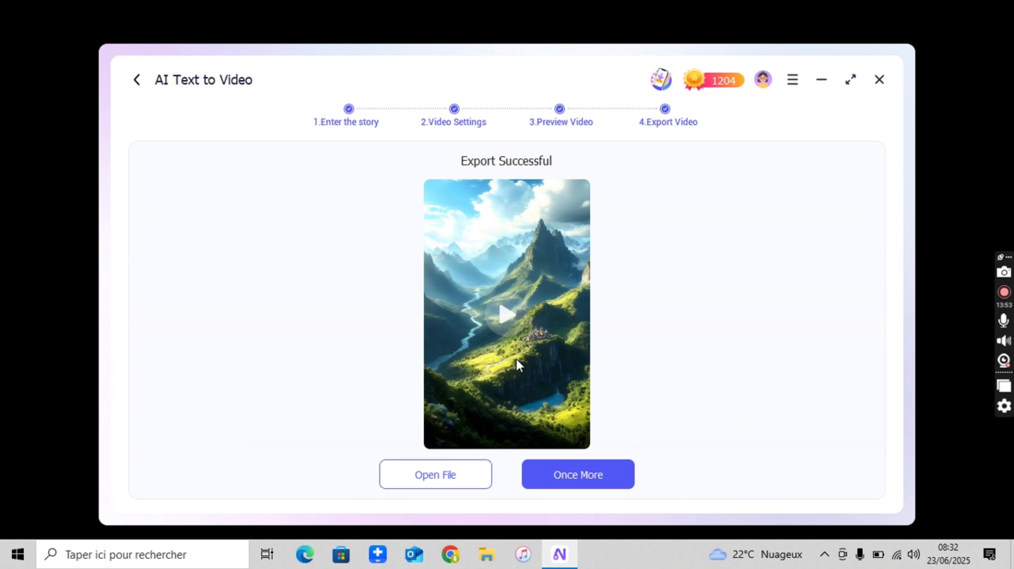
Open the exported file's location and play the mavideoia video.
left_click(424, 472)
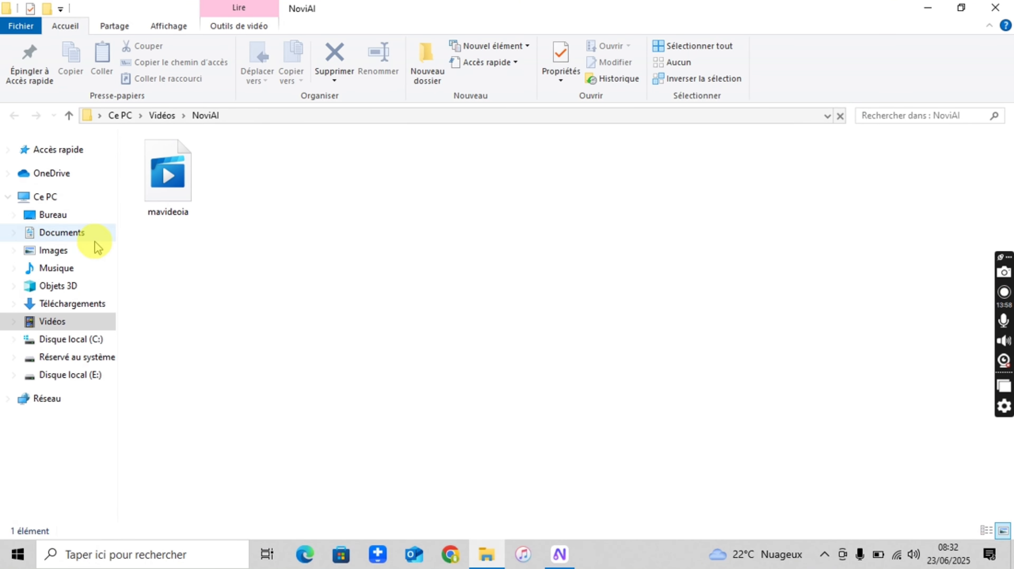
left_click(179, 185)
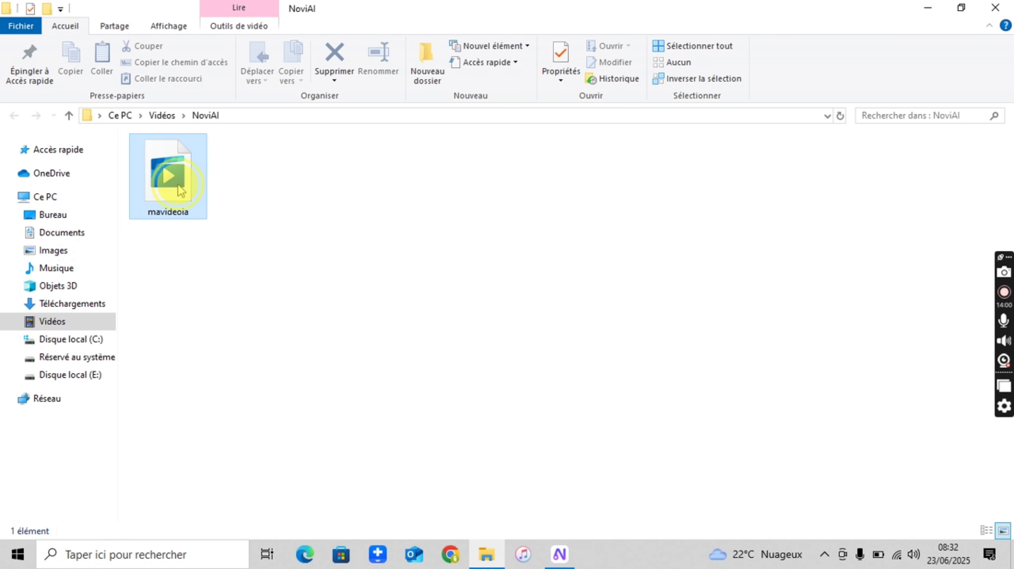
double_click(177, 184)
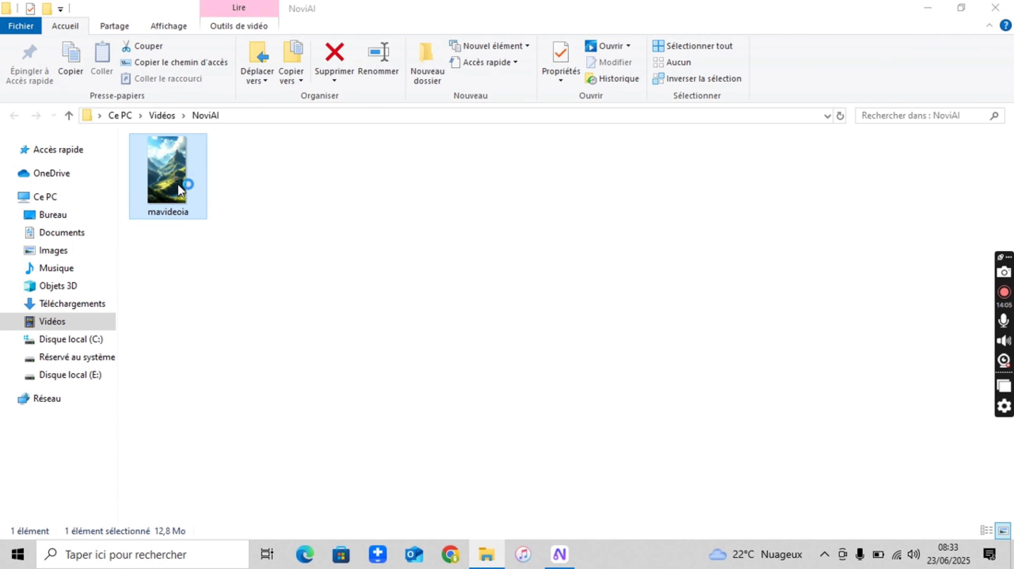